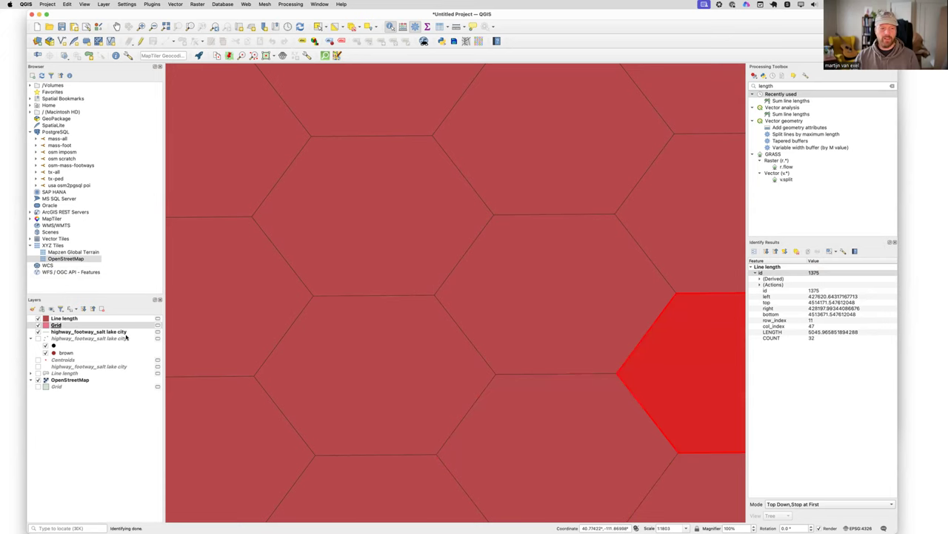
Open the Grid layer's properties and review its general information and its list of fields.
left_click(100, 325)
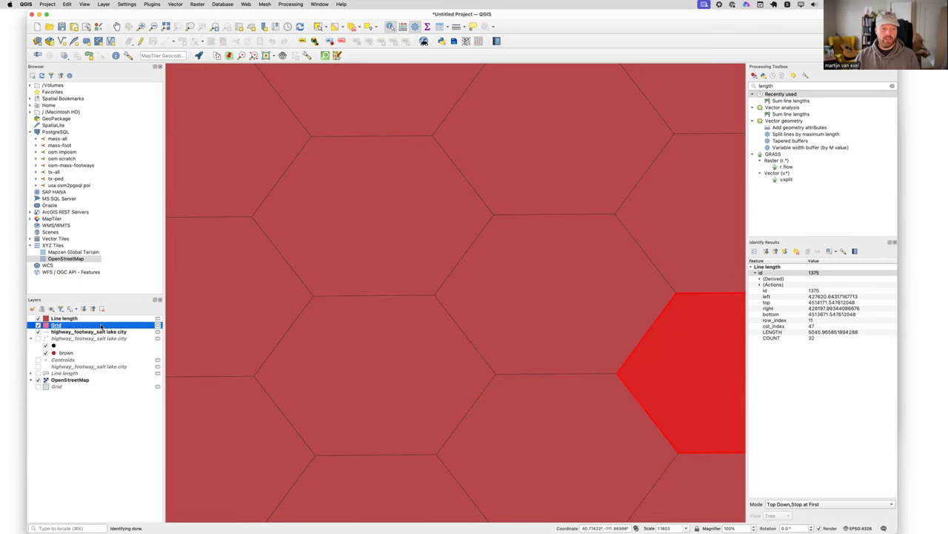
double_click(100, 325)
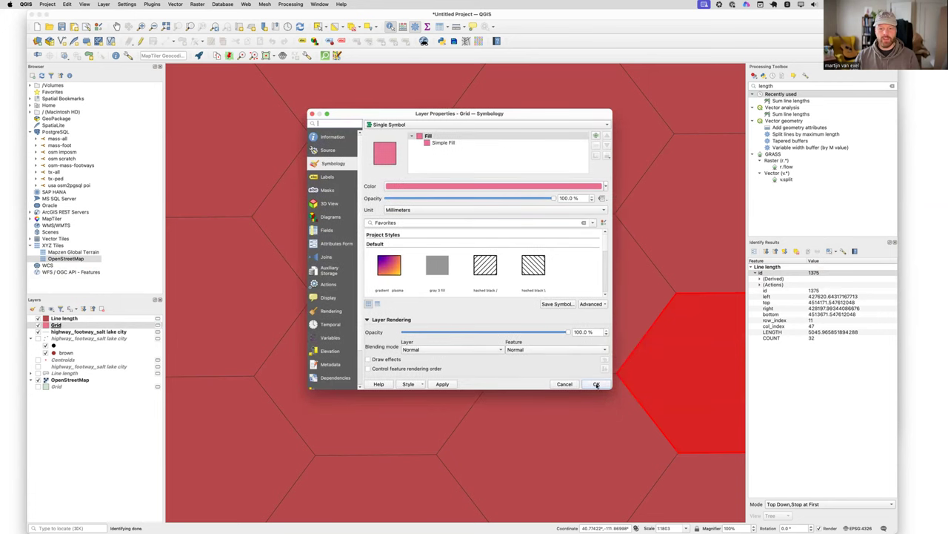
left_click_drag(612, 390, 635, 471)
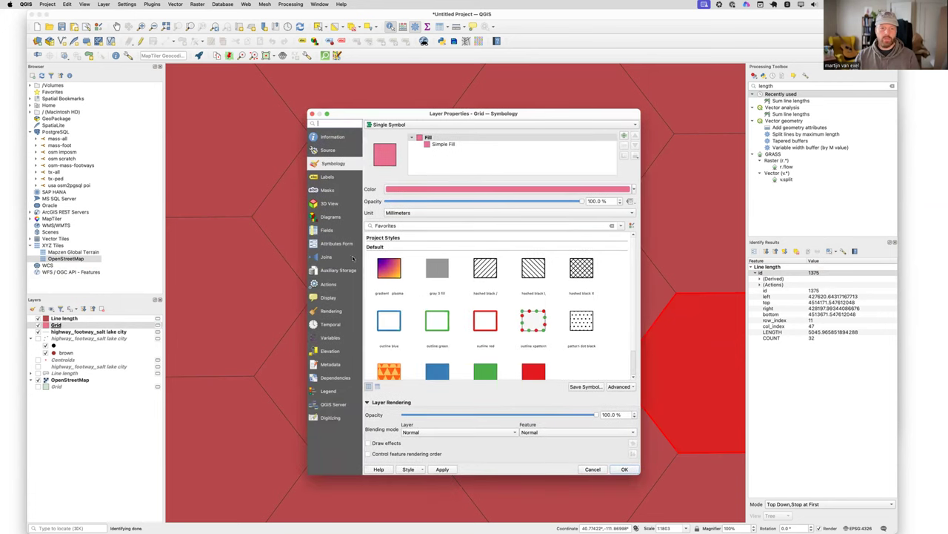
left_click(326, 138)
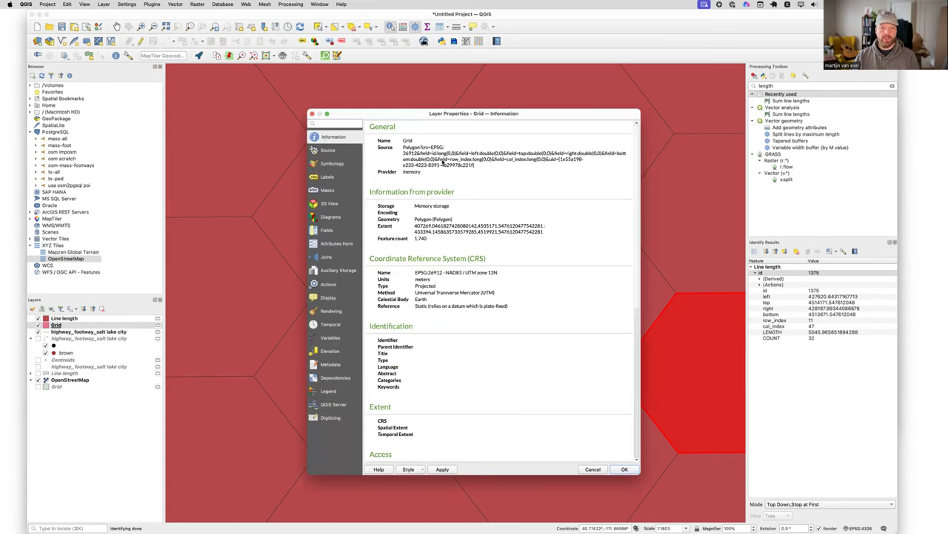
left_click(328, 230)
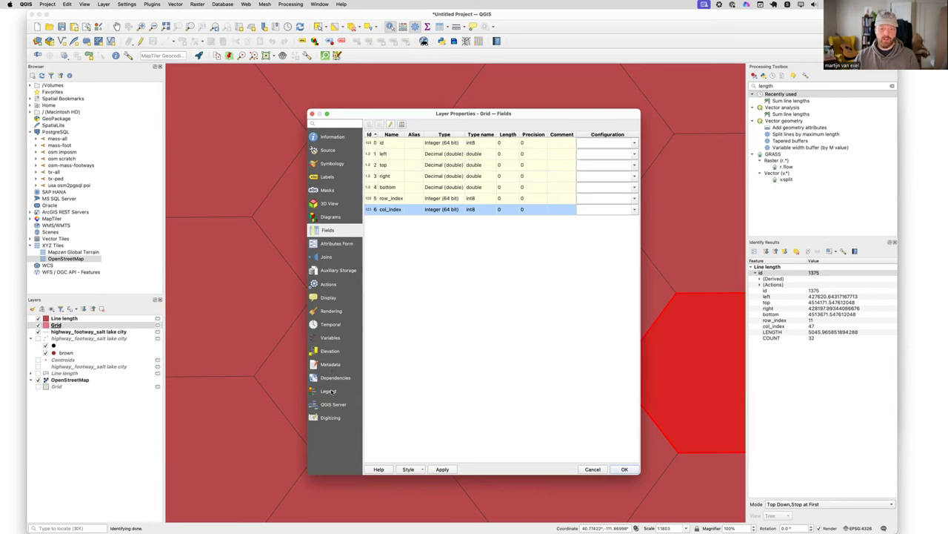
left_click(329, 166)
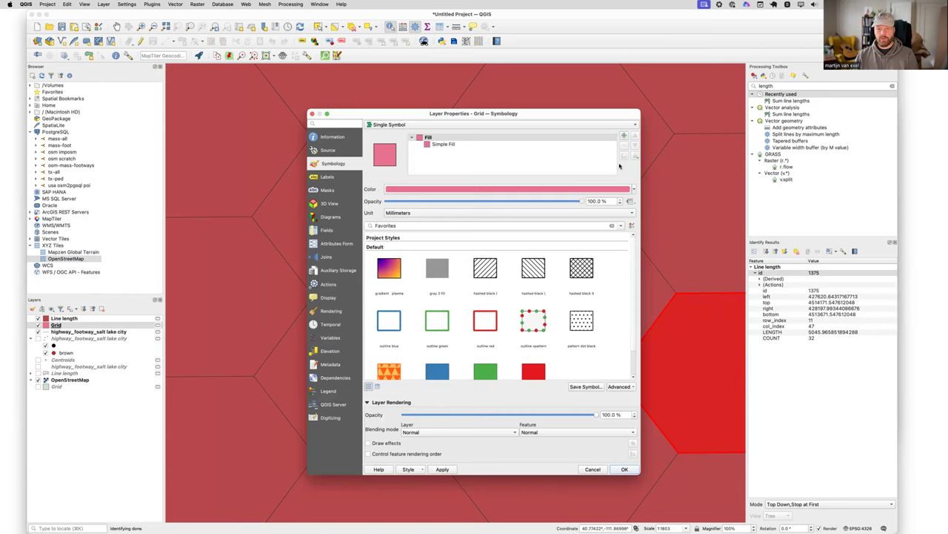
left_click_drag(475, 115, 469, 105)
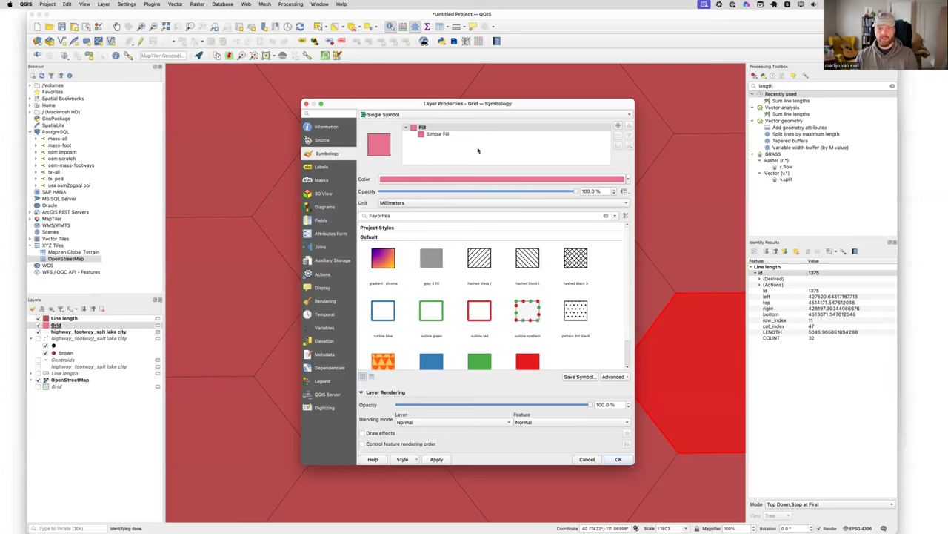
left_click_drag(401, 104, 354, 111)
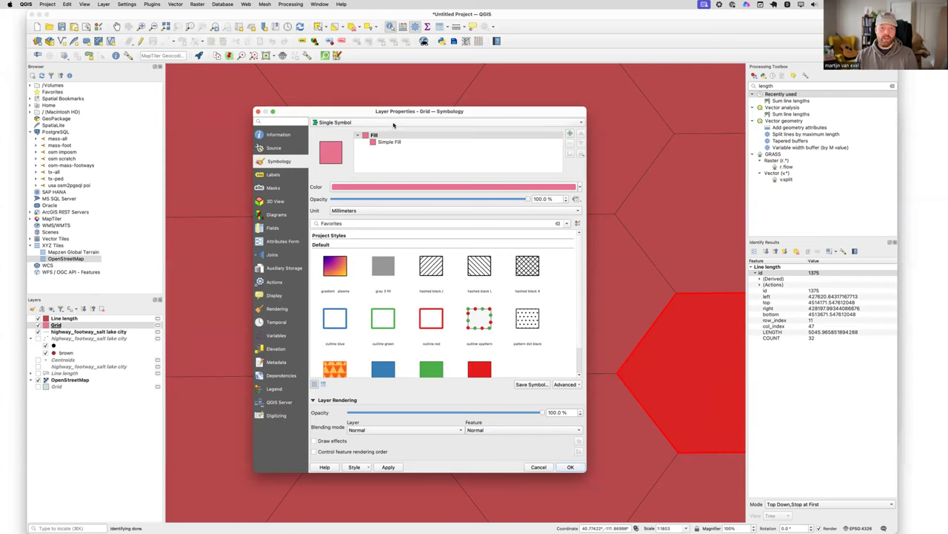
left_click(393, 125)
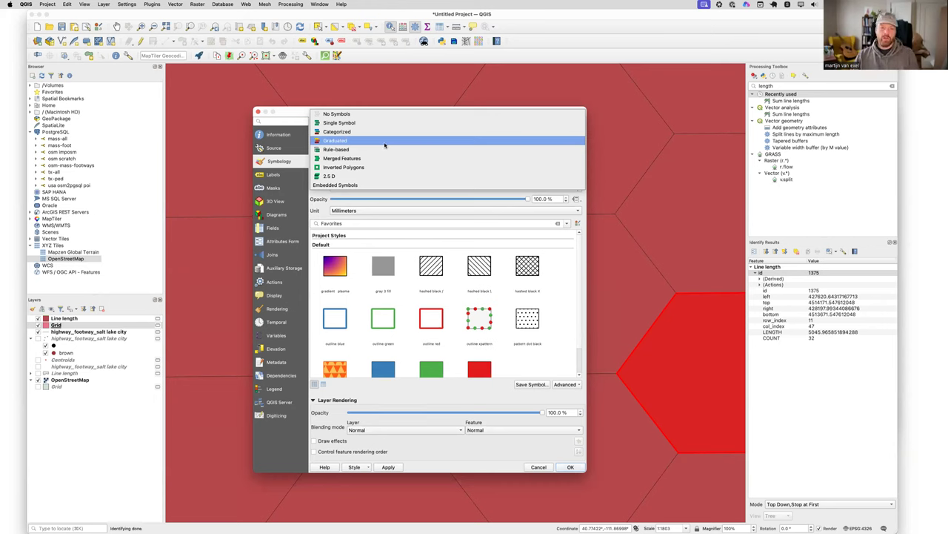
left_click(385, 145)
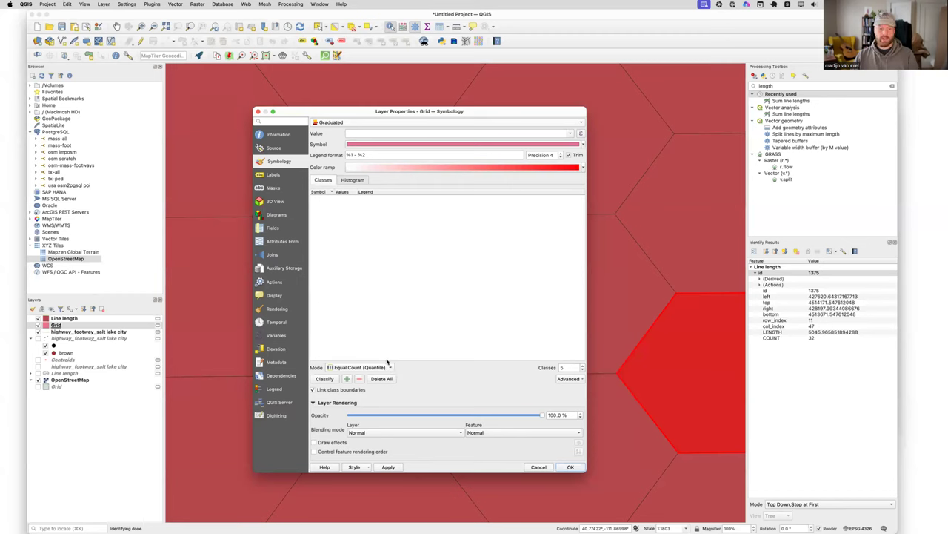
left_click(381, 367)
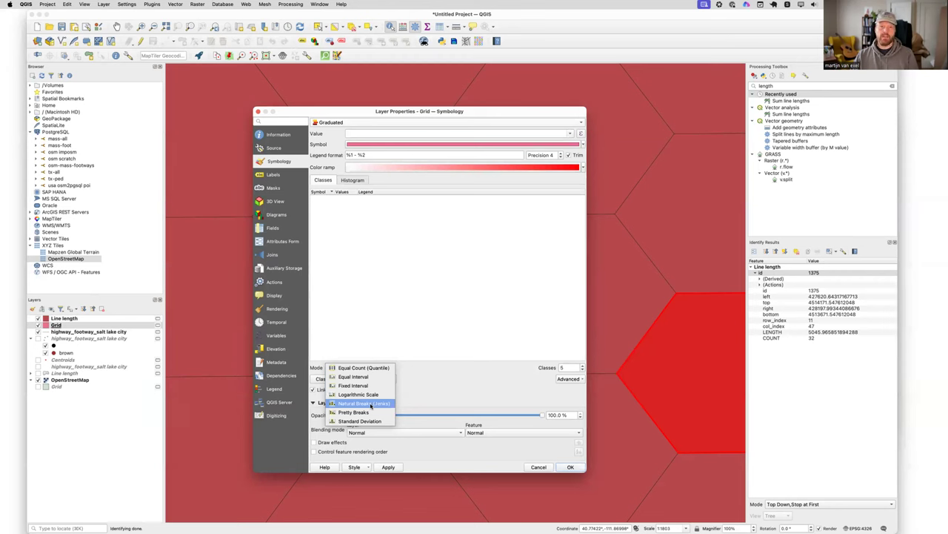
left_click(372, 404)
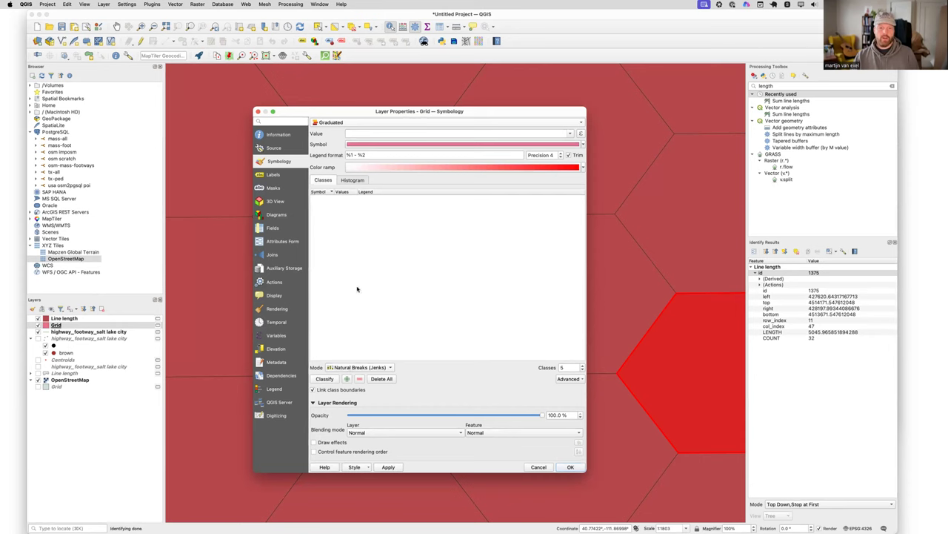
left_click(583, 168)
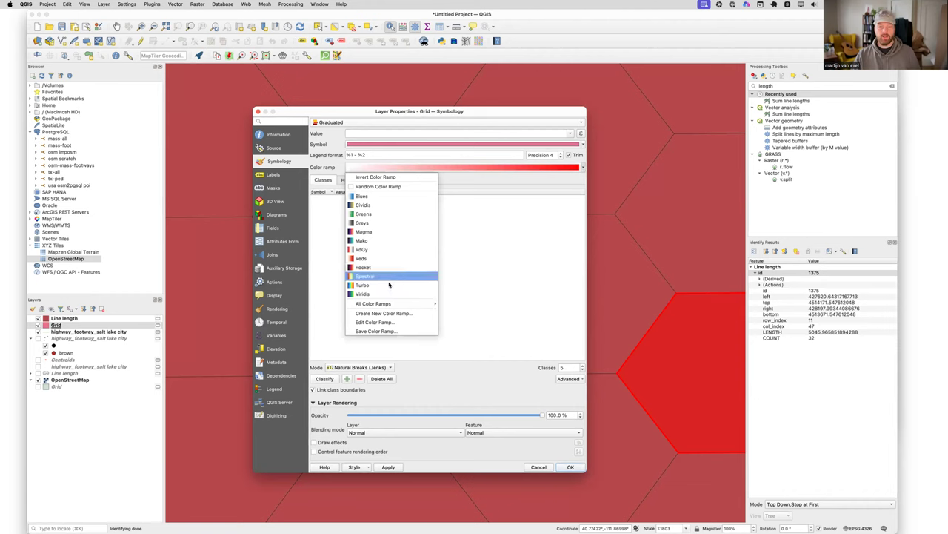
mouse_move(400, 303)
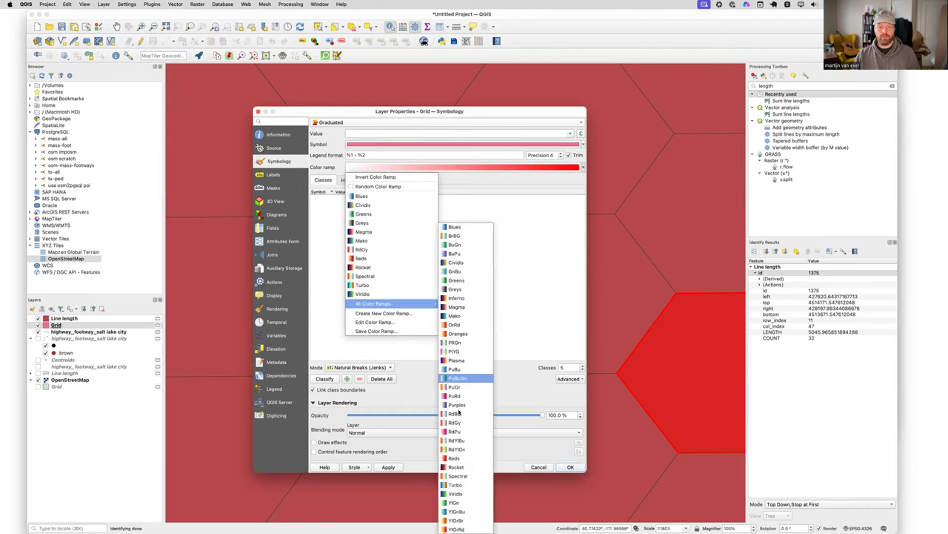
left_click(471, 178)
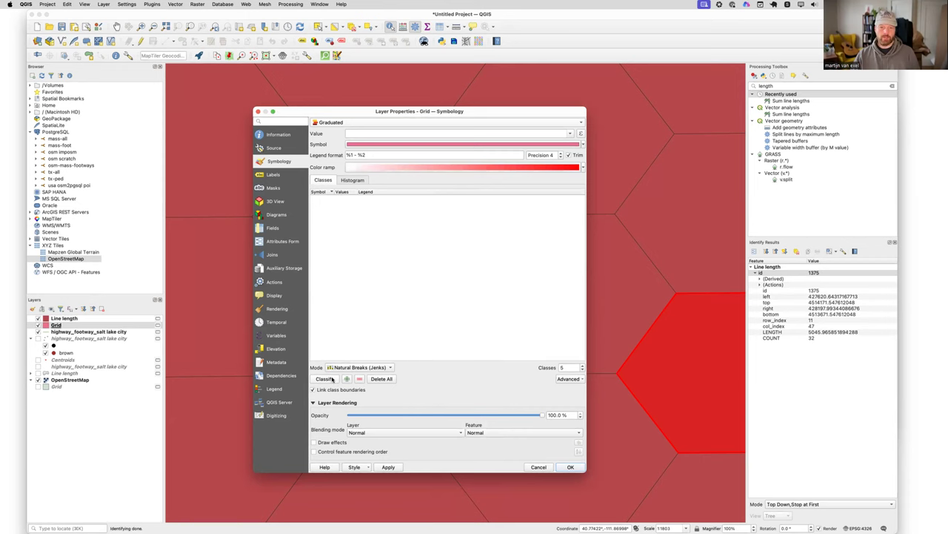
left_click(332, 379)
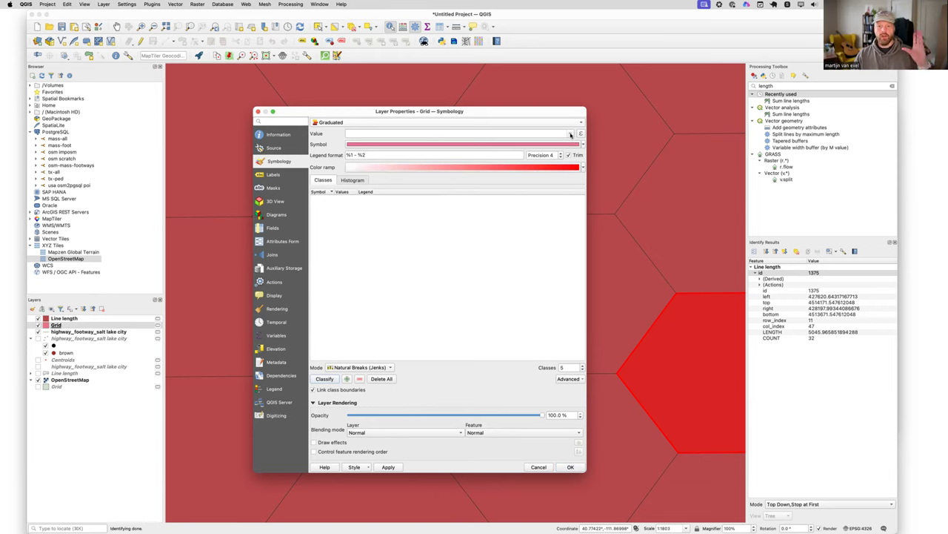
left_click(570, 134)
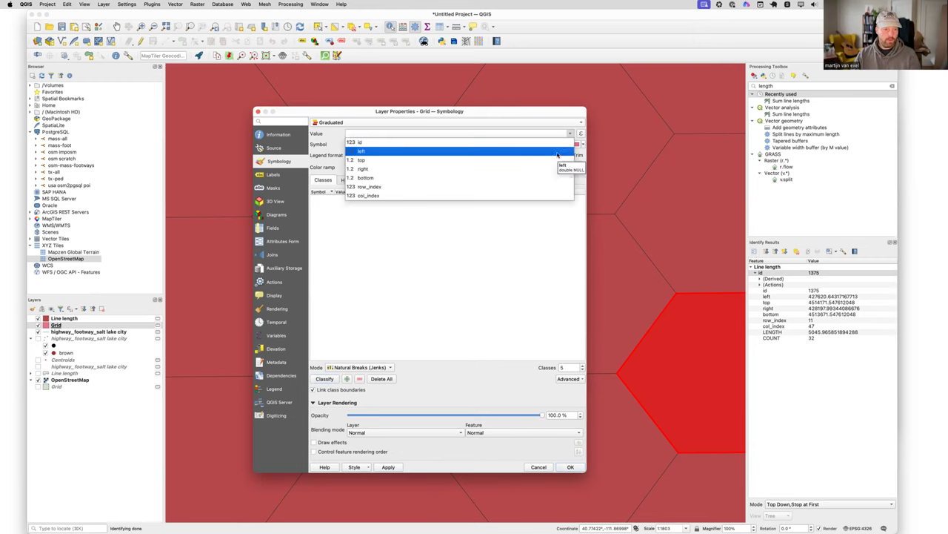
left_click(567, 134)
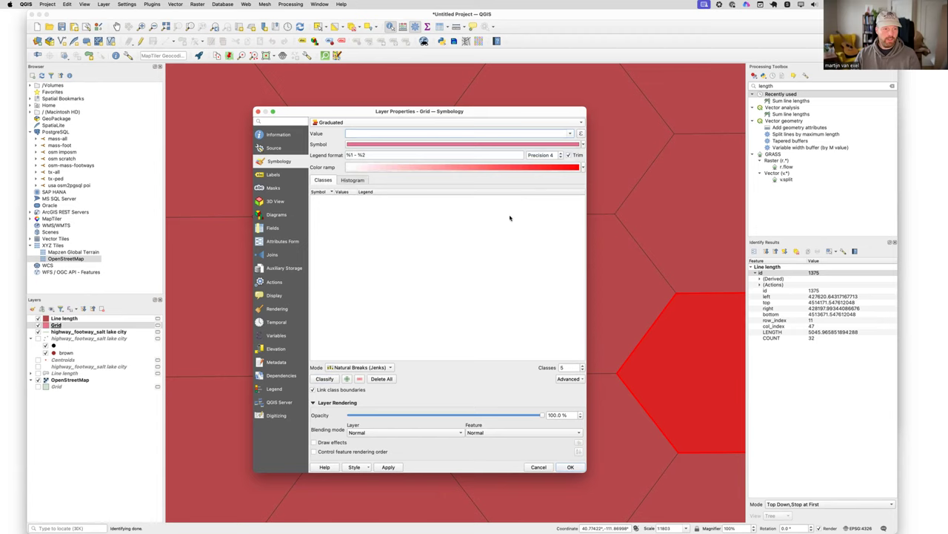
left_click(539, 466)
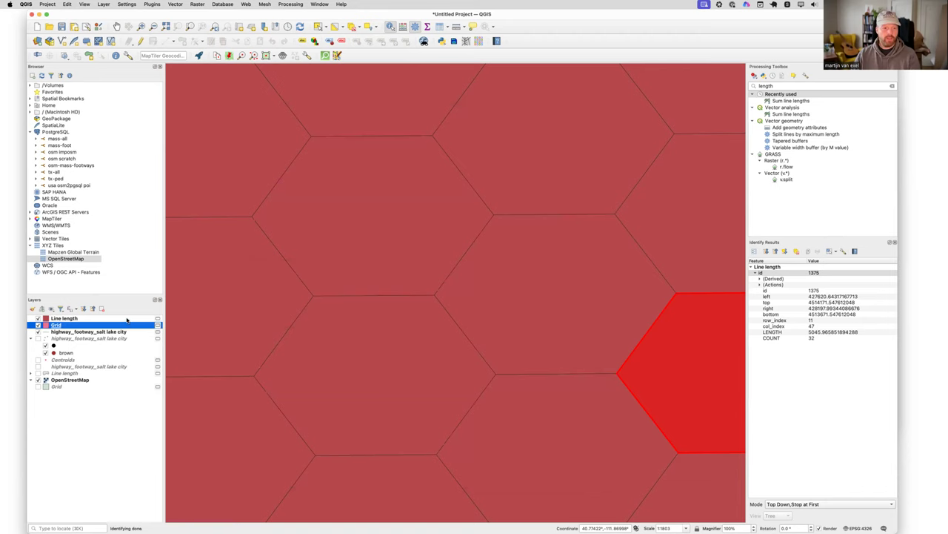
Select the Line length layer and check the LENGTH and COUNT attributes of the identified hexagon.
left_click(123, 319)
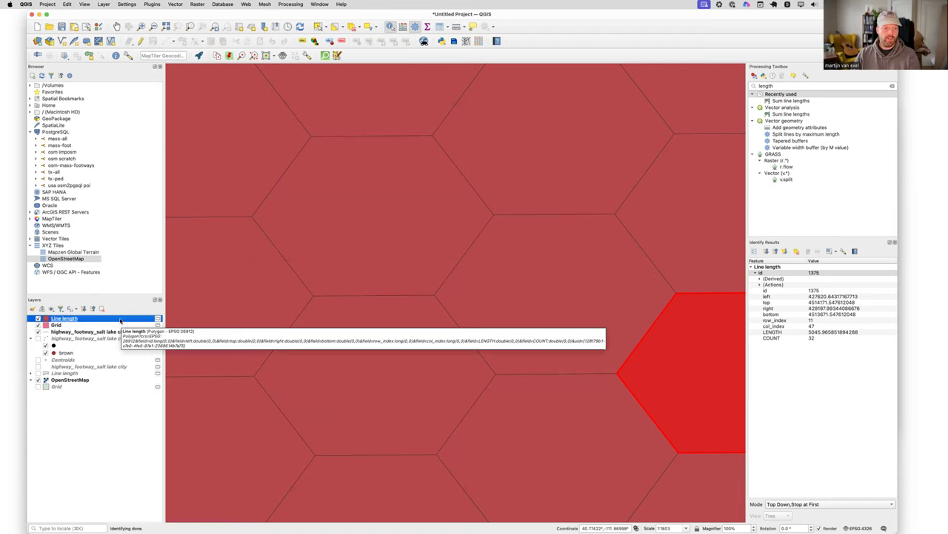
left_click(811, 333)
left_click(810, 338)
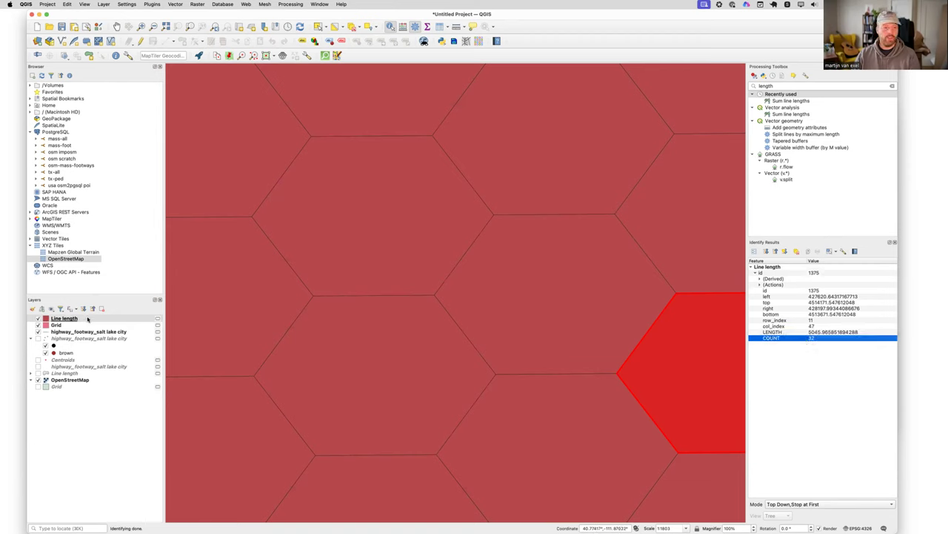
Set the Line length layer's symbology to Graduated, using the LENGTH field as its value.
double_click(64, 319)
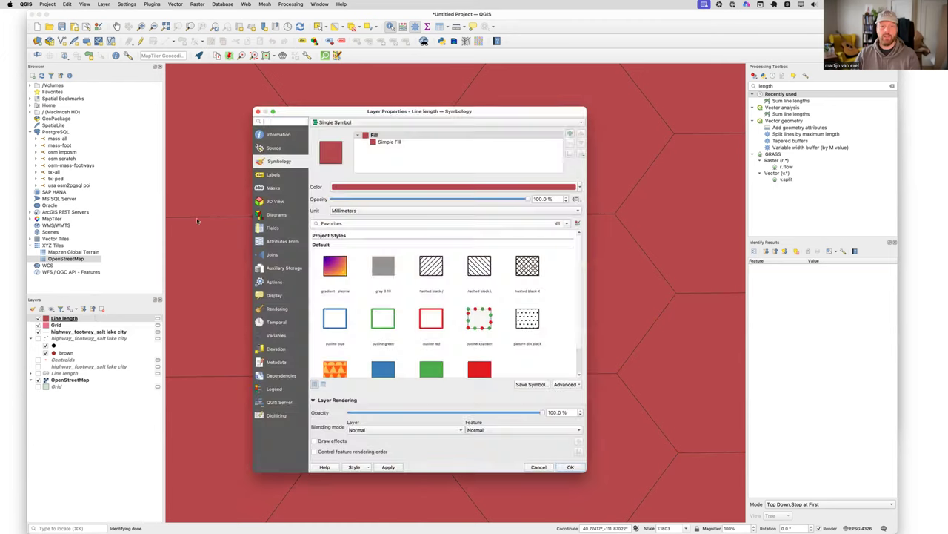
left_click(509, 124)
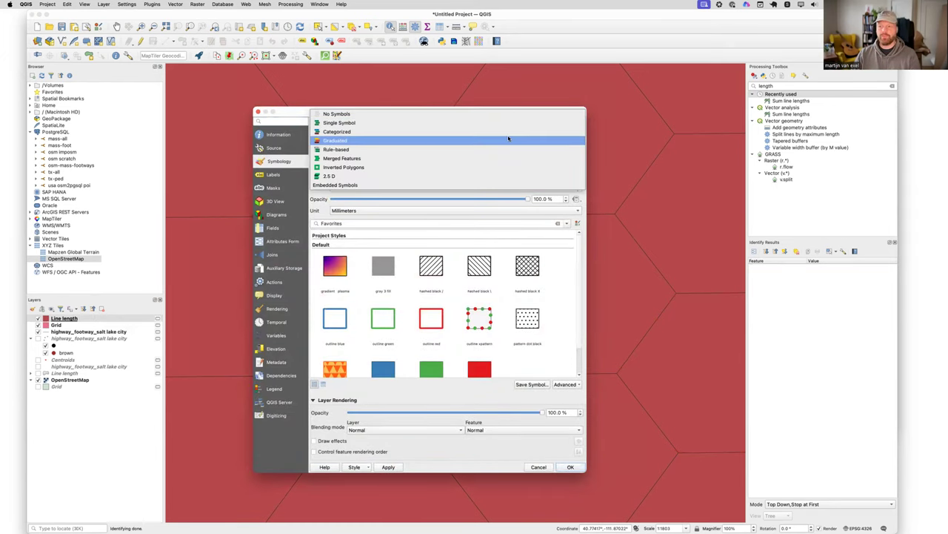
left_click(508, 140)
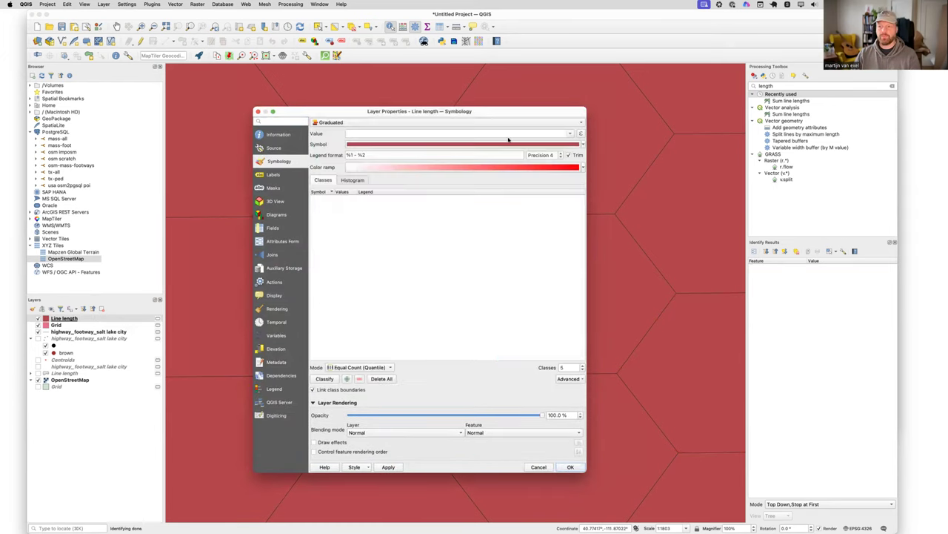
left_click(568, 135)
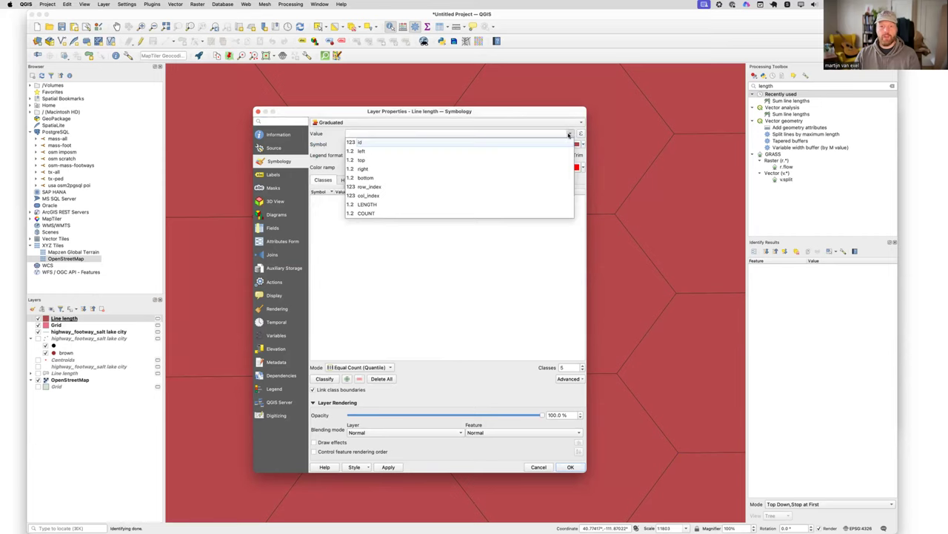
left_click(459, 204)
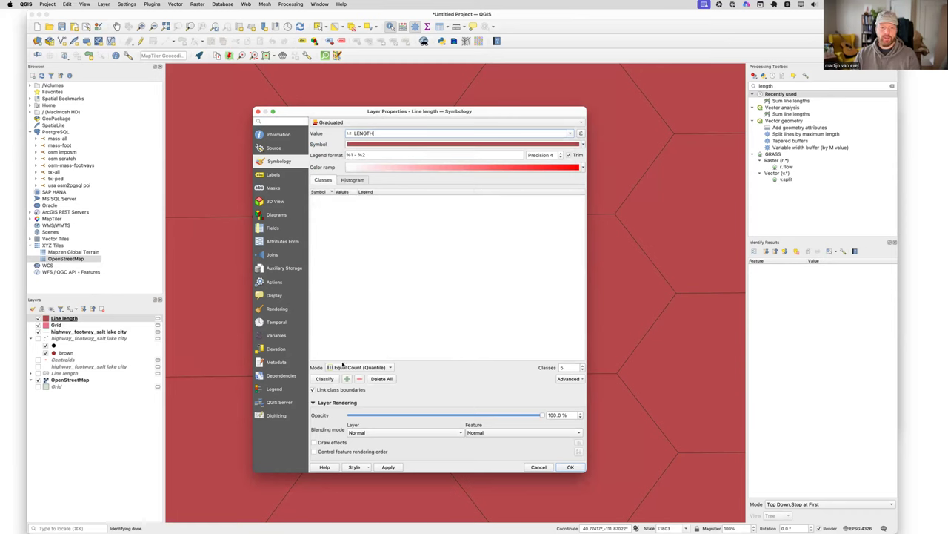
Classify the LENGTH values with the Natural Breaks (Jenks) mode and apply the styling to the Line length layer.
left_click(344, 367)
left_click(357, 401)
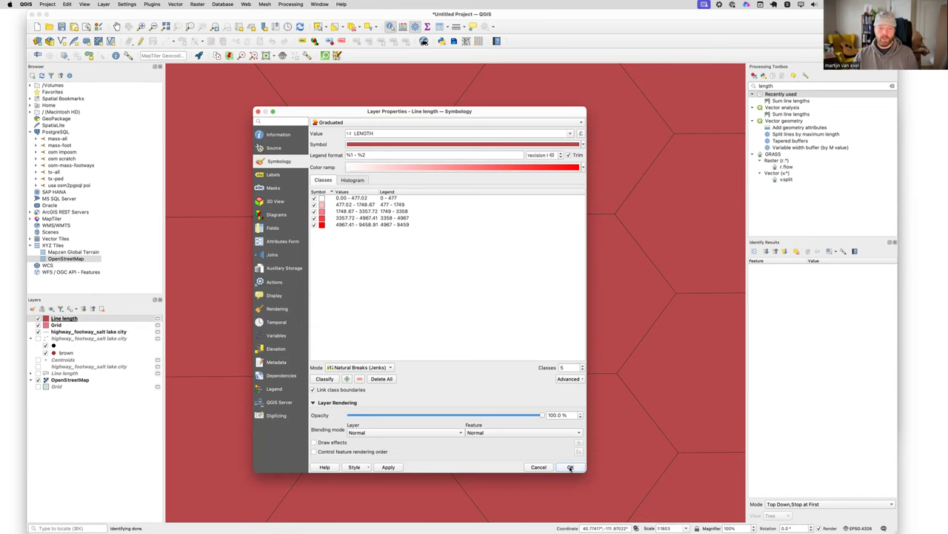
left_click(570, 467)
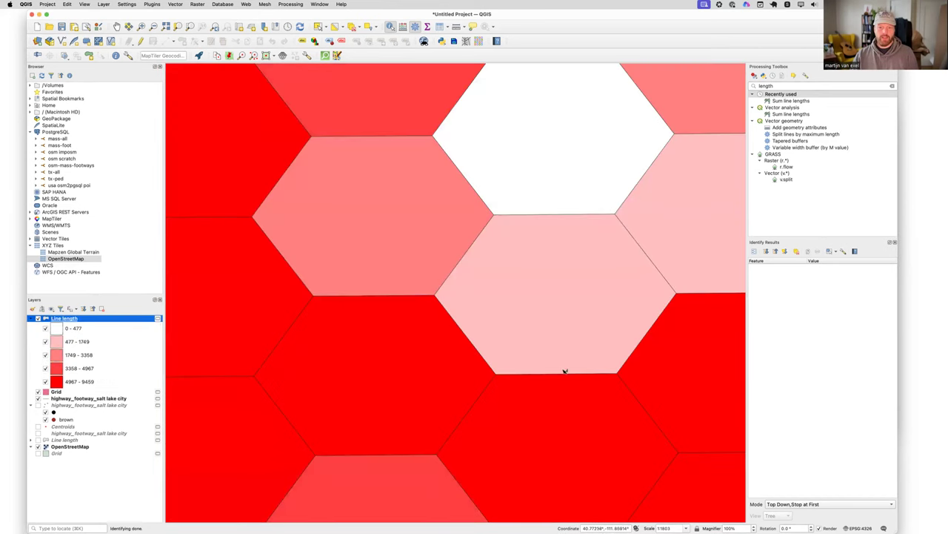
Examine how the graduated footway lengths are distributed across the whole hexagonal grid over Salt Lake City.
scroll(525, 259, "down", 1)
scroll(525, 257, "down", 5)
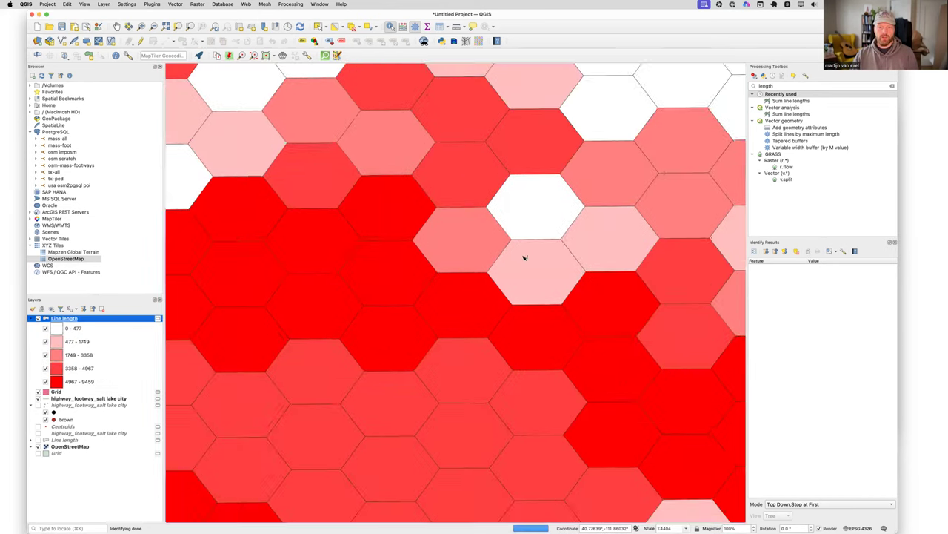
scroll(525, 257, "down", 3)
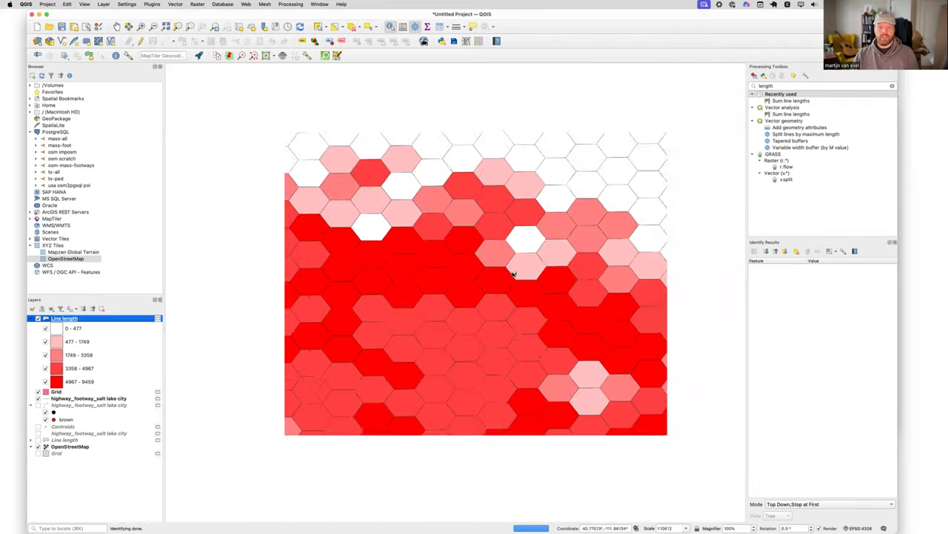
scroll(493, 297, "down", 1)
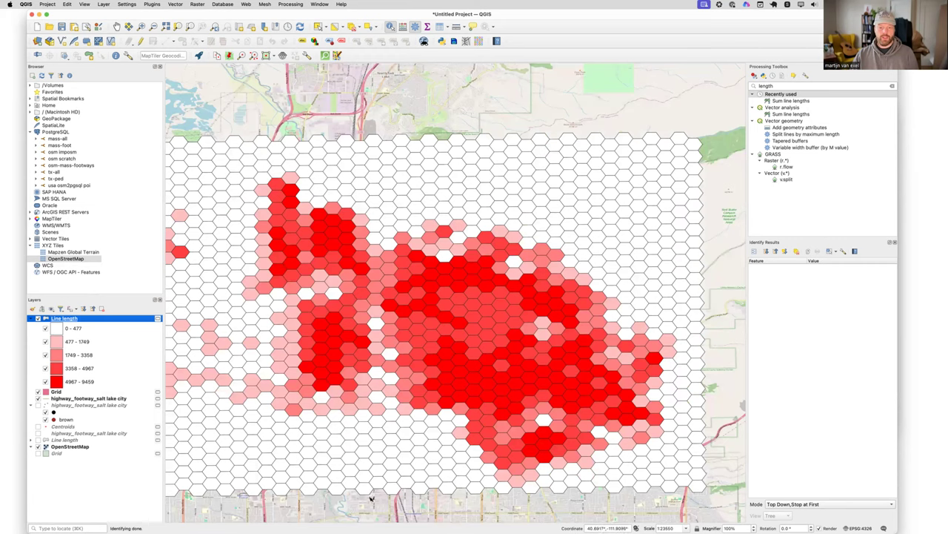
left_click(412, 480)
left_click(397, 492)
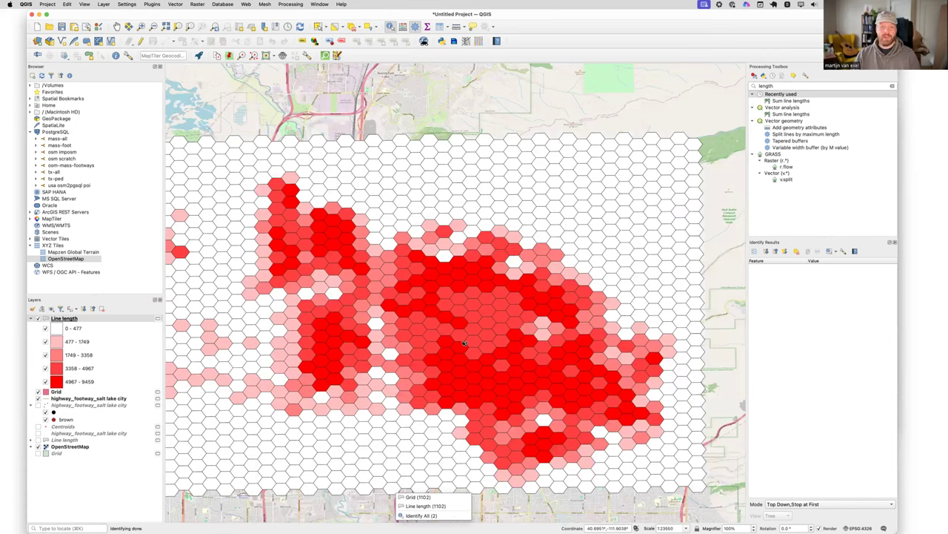
left_click(480, 494)
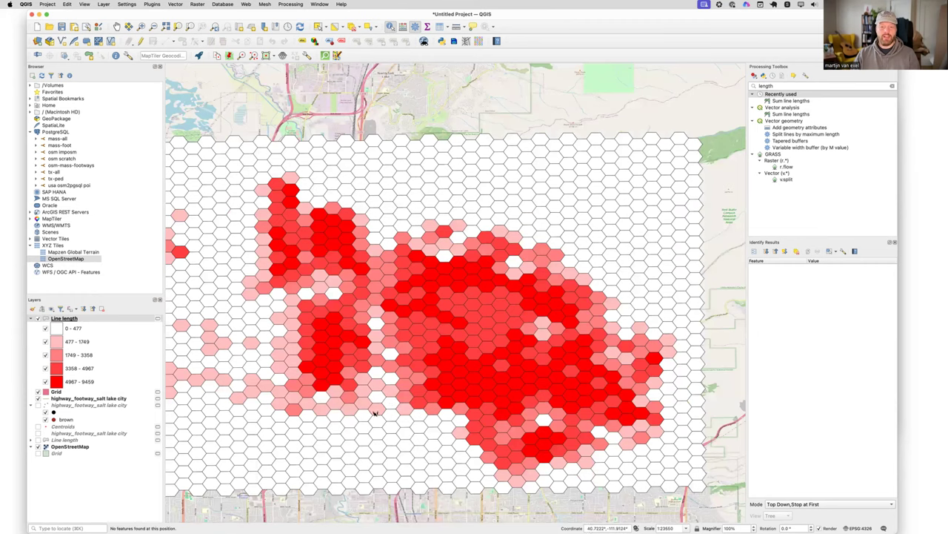
scroll(424, 271, "down", 1)
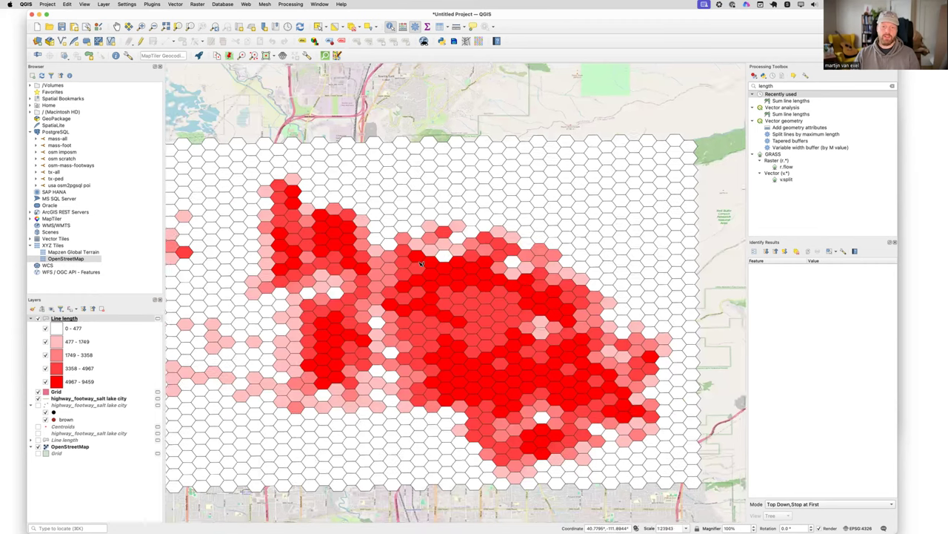
scroll(442, 293, "down", 1)
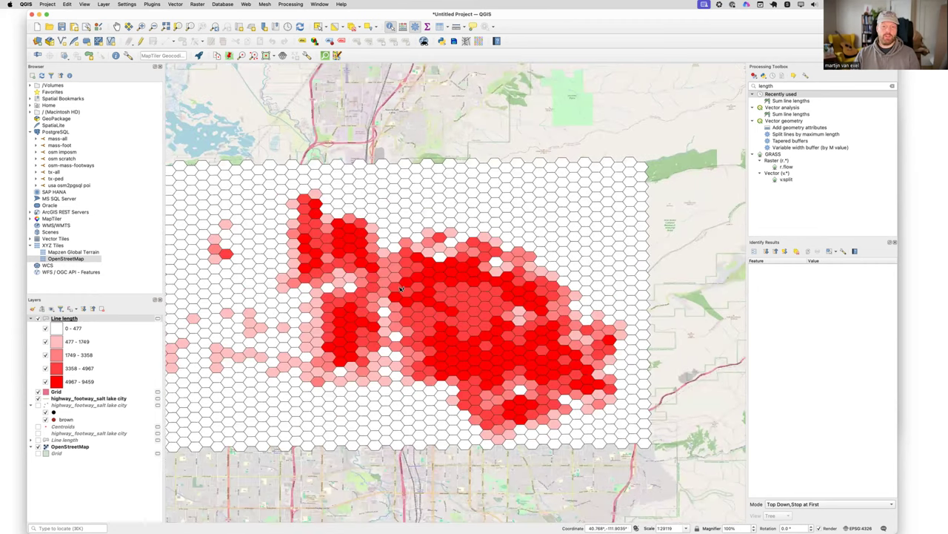
Hide the Grid and highway_footway_salt lake city layers beneath Line length, leaving only the graduated hexagons over the OpenStreetMap basemap.
scroll(400, 289, "up", 2)
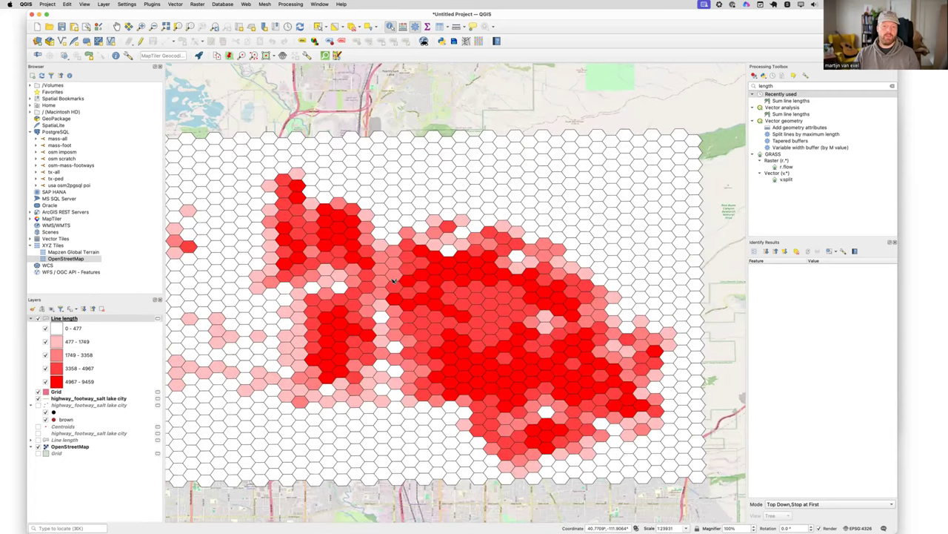
scroll(394, 280, "up", 2)
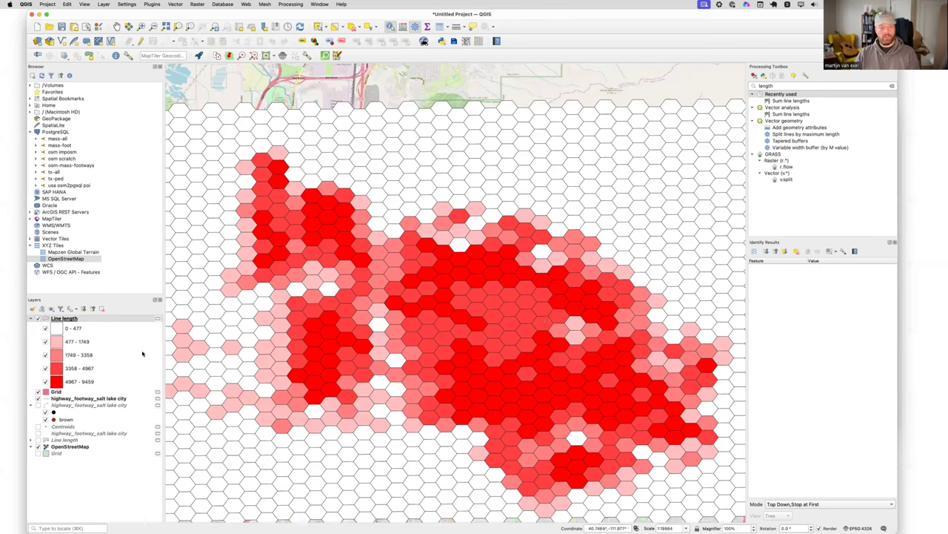
left_click(37, 318)
left_click(37, 318)
left_click(39, 398)
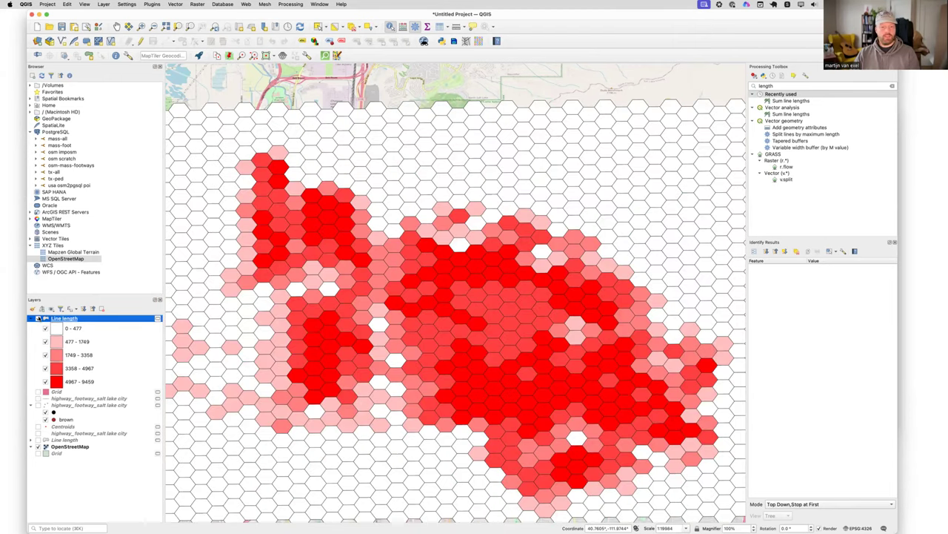
Check the Line length layer against the basemap by briefly hiding it, and identify hexagons near the highway west of downtown.
left_click(38, 318)
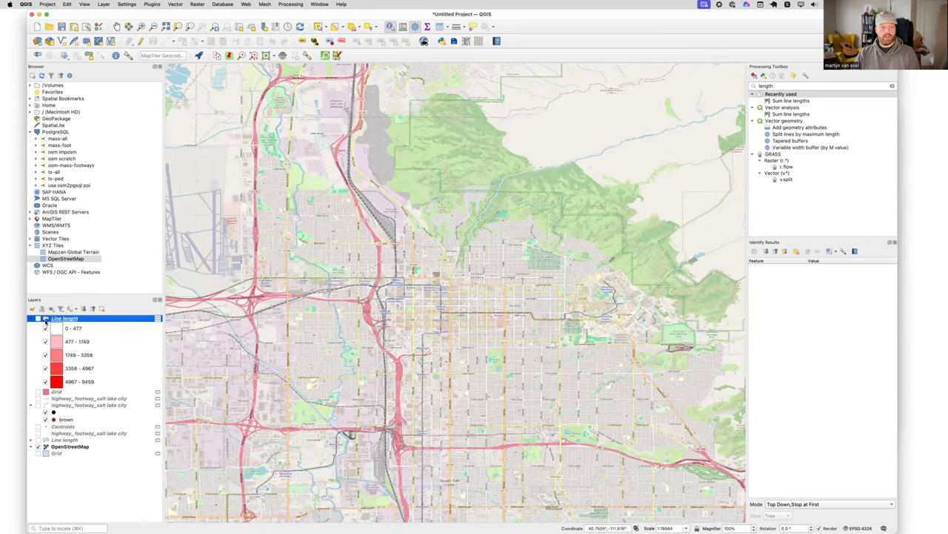
left_click(38, 318)
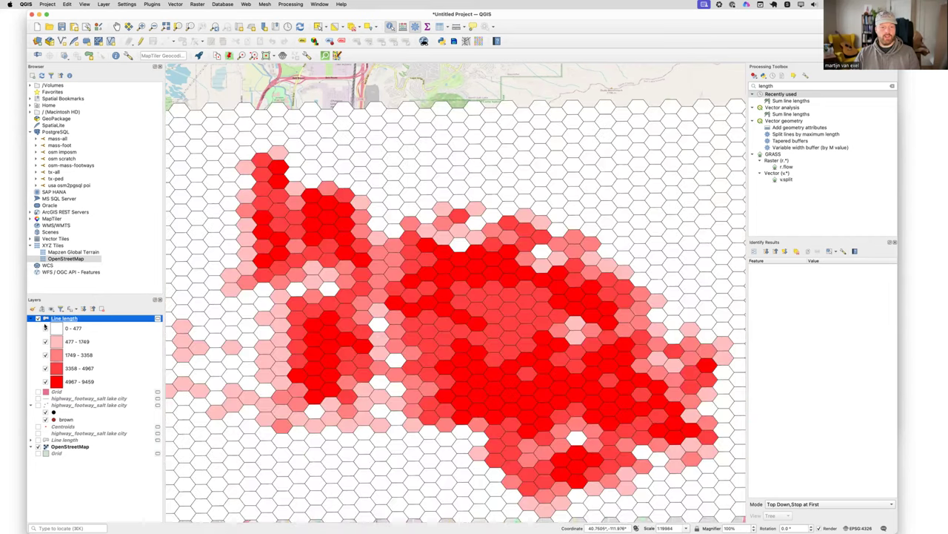
left_click(385, 255)
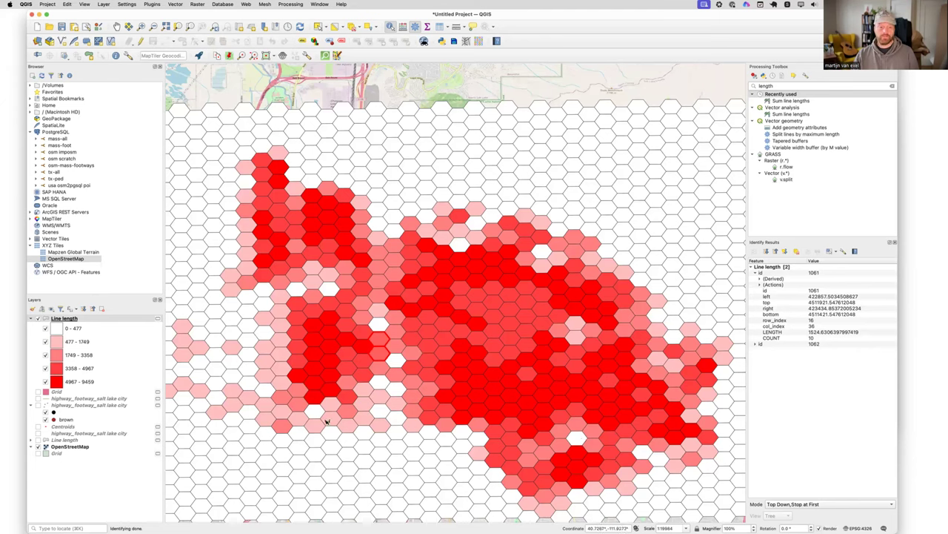
key("super+Tab")
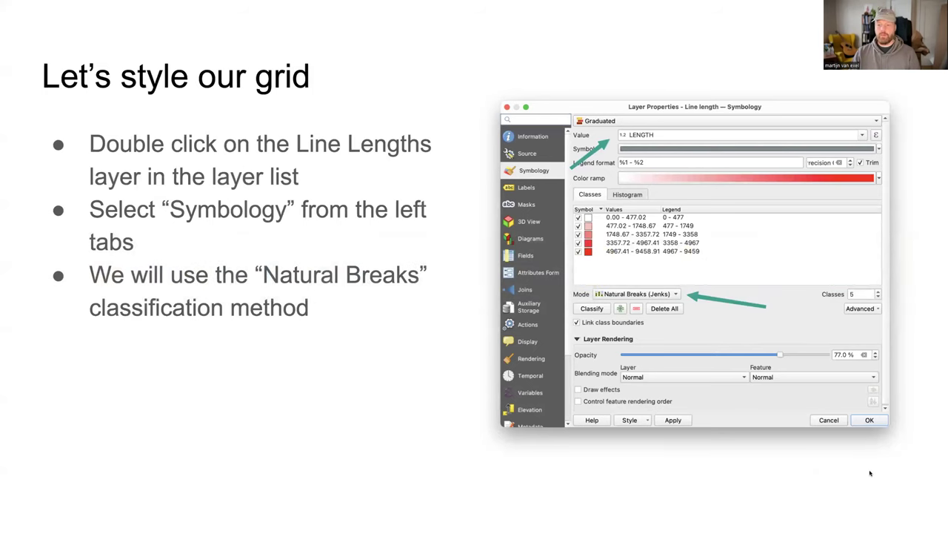
key("Right")
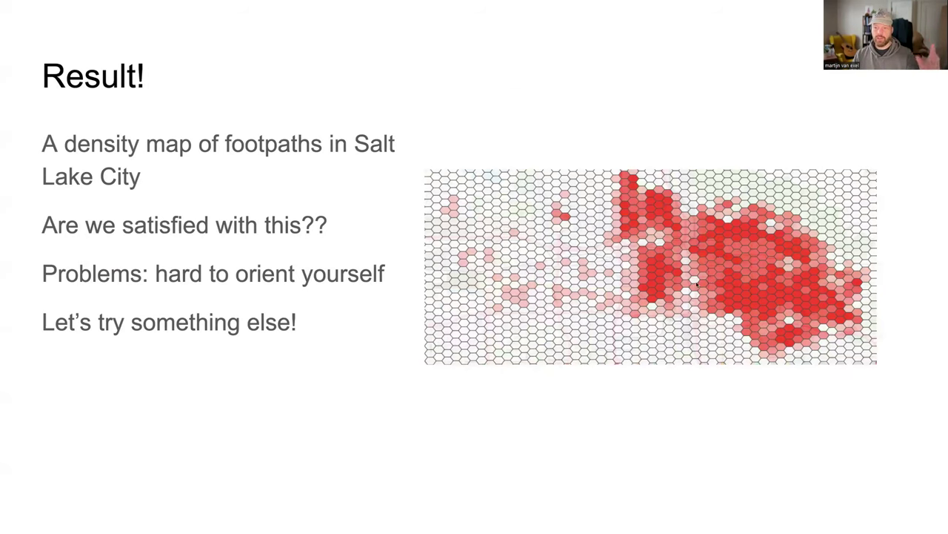
key("super+Tab")
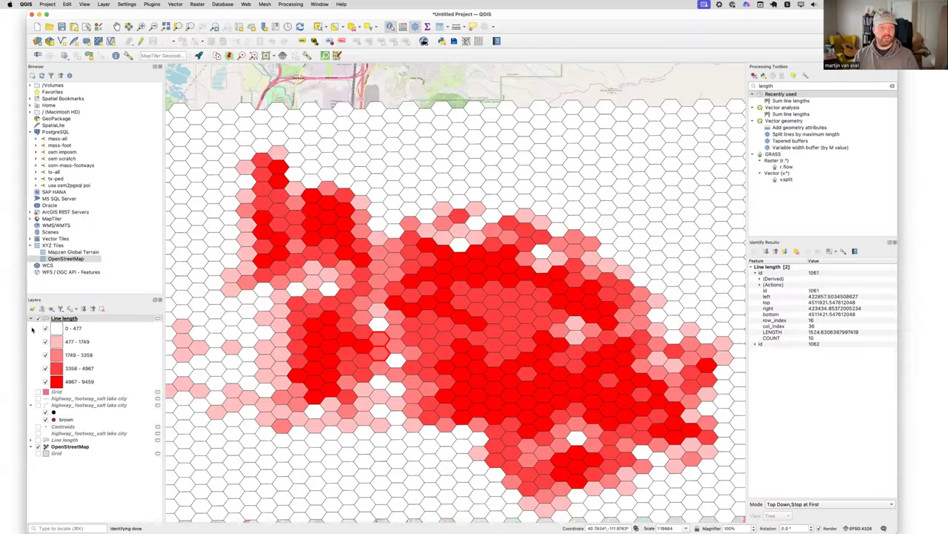
Compare the central hexagons with the streets underneath at close range by switching the Line length layer's visibility off and on.
left_click(39, 319)
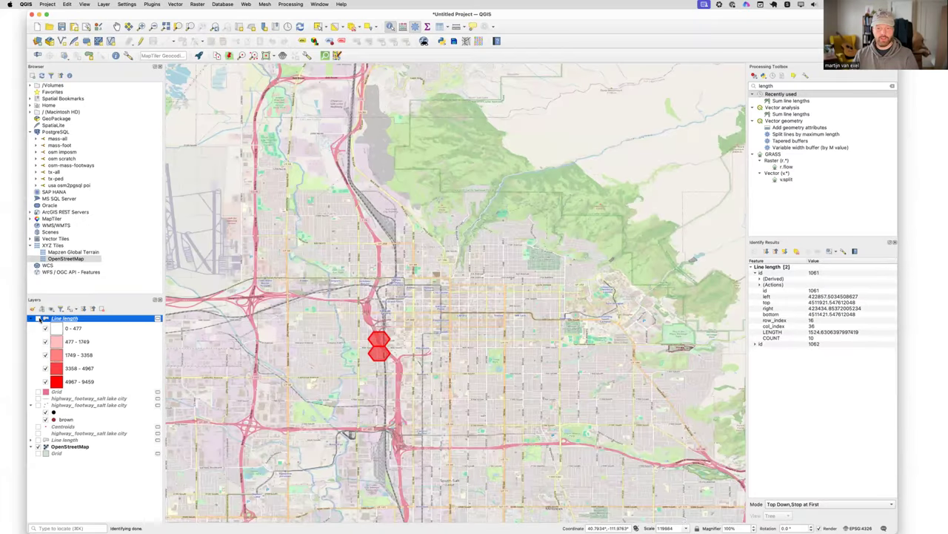
left_click(39, 319)
scroll(476, 327, "up", 1)
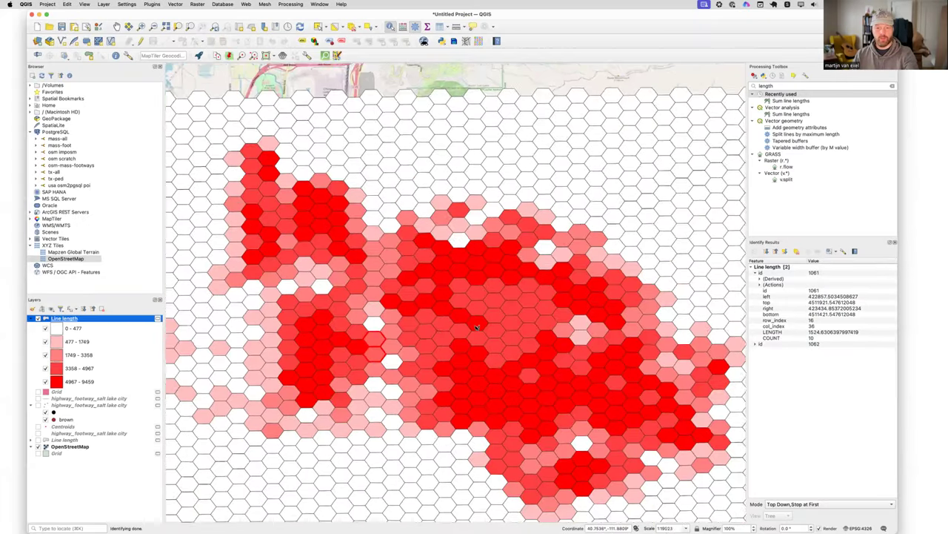
scroll(477, 326, "up", 5)
scroll(476, 326, "down", 3)
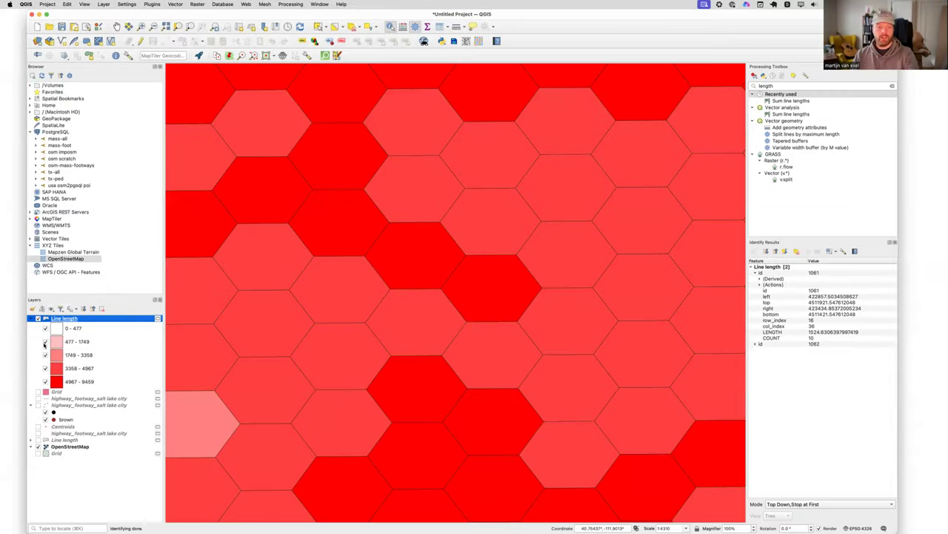
left_click(38, 319)
left_click(39, 319)
left_click(39, 318)
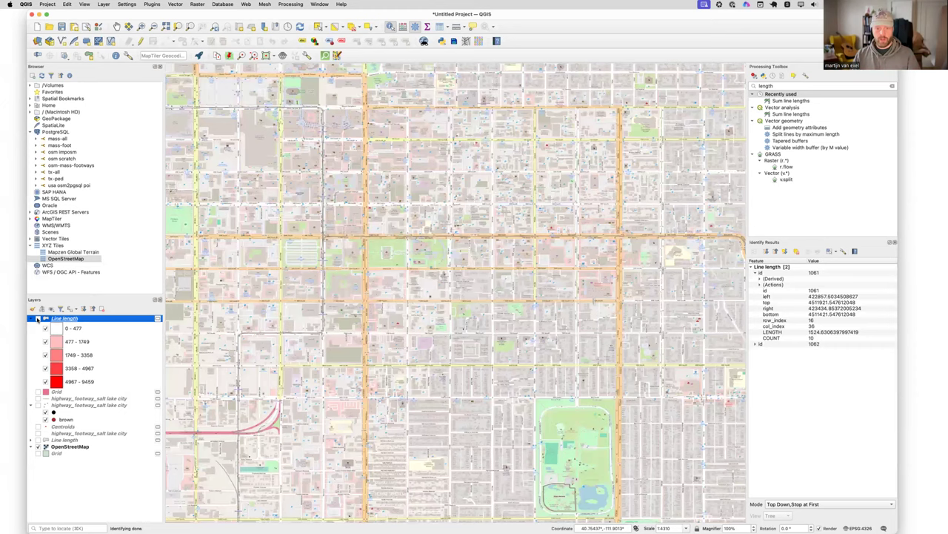
left_click(39, 318)
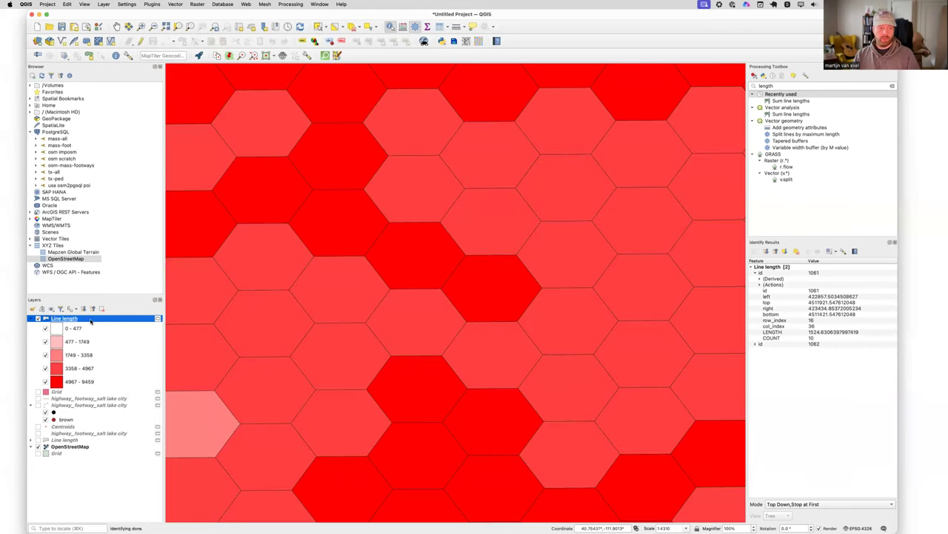
Set the Line length layer's opacity to about 47% and review the semi-transparent hexagons over the city's basemap.
double_click(88, 320)
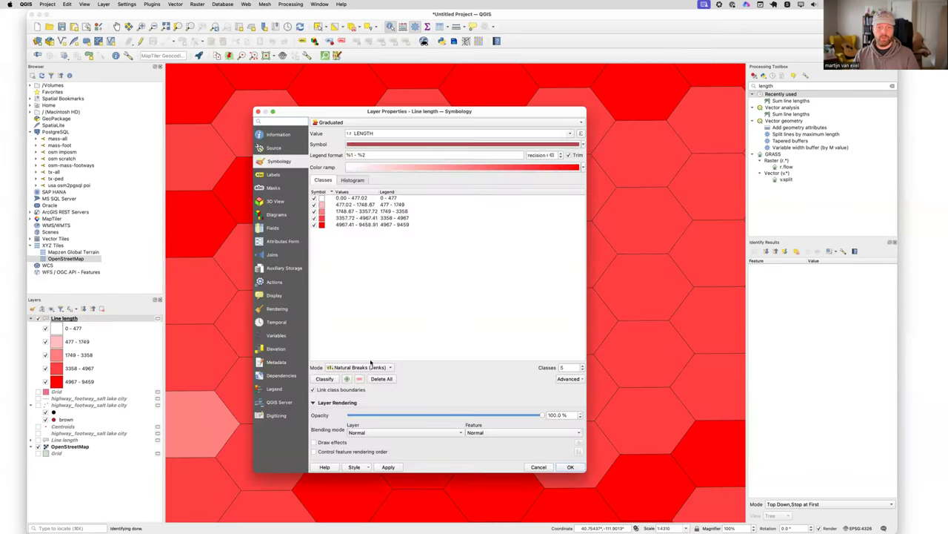
left_click_drag(541, 416, 445, 416)
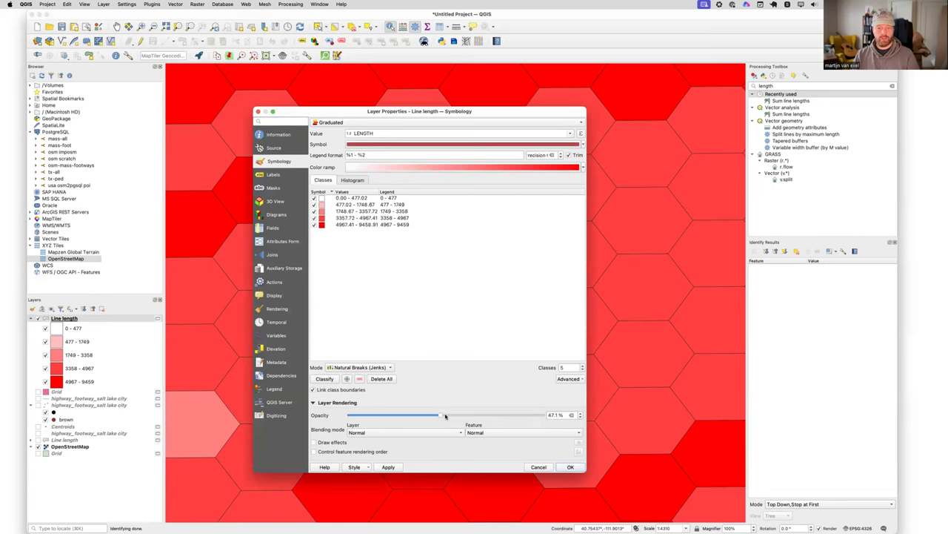
left_click(570, 468)
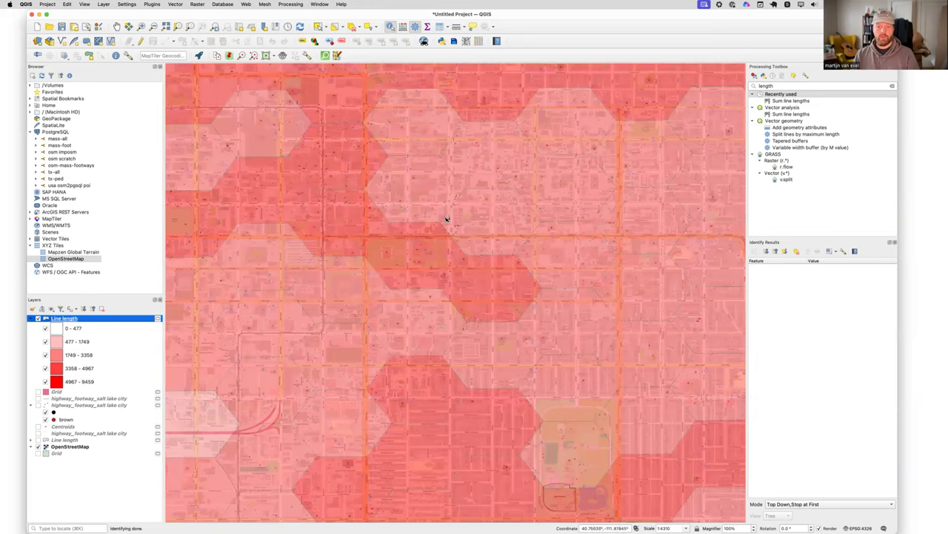
scroll(464, 314, "down", 2)
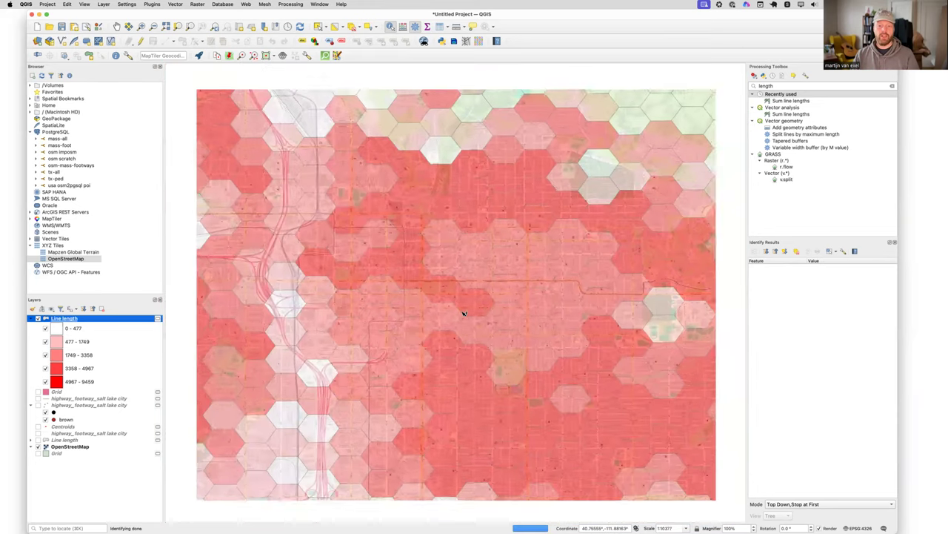
scroll(463, 312, "down", 1)
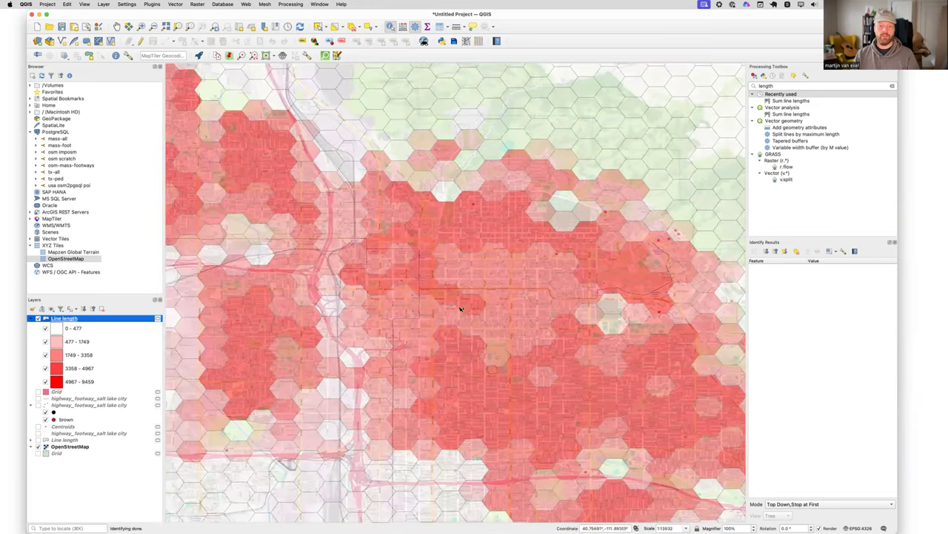
scroll(461, 313, "down", 1)
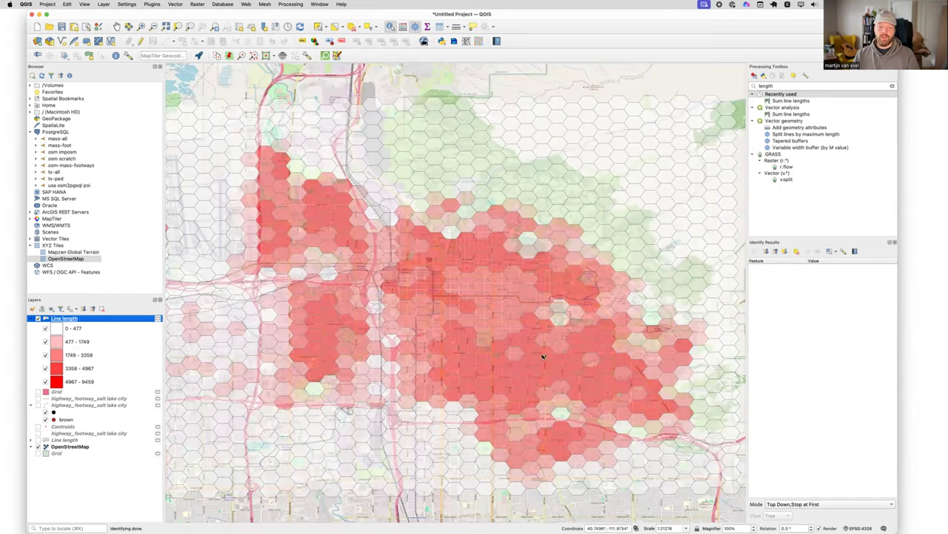
scroll(494, 303, "down", 1)
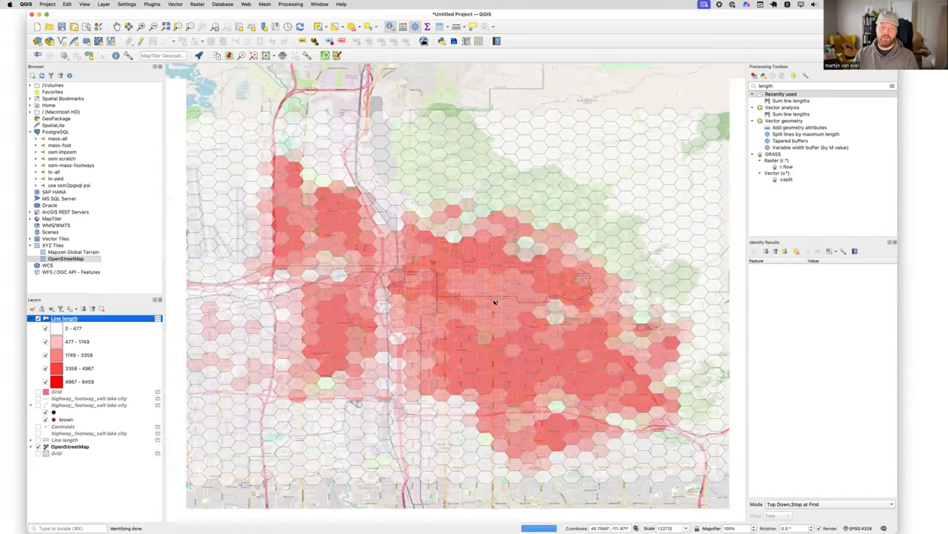
scroll(495, 303, "up", 1)
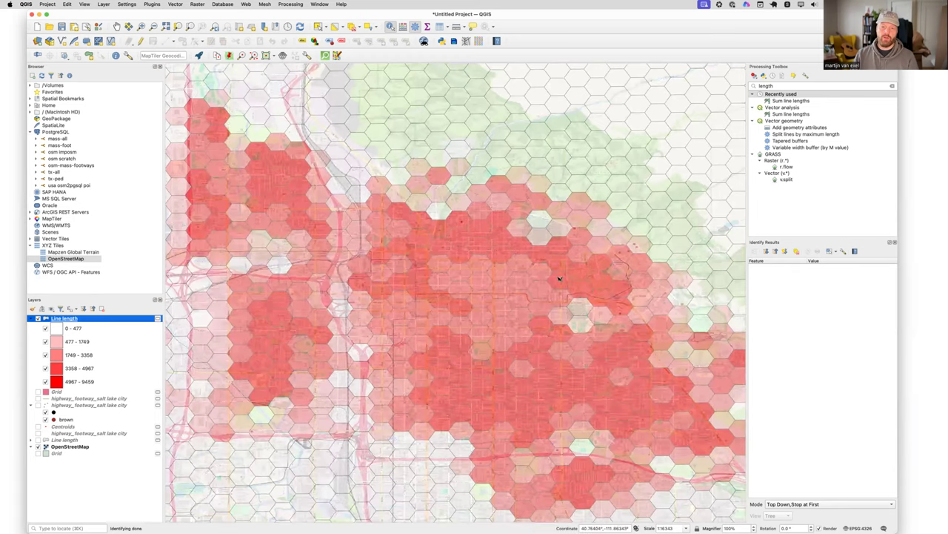